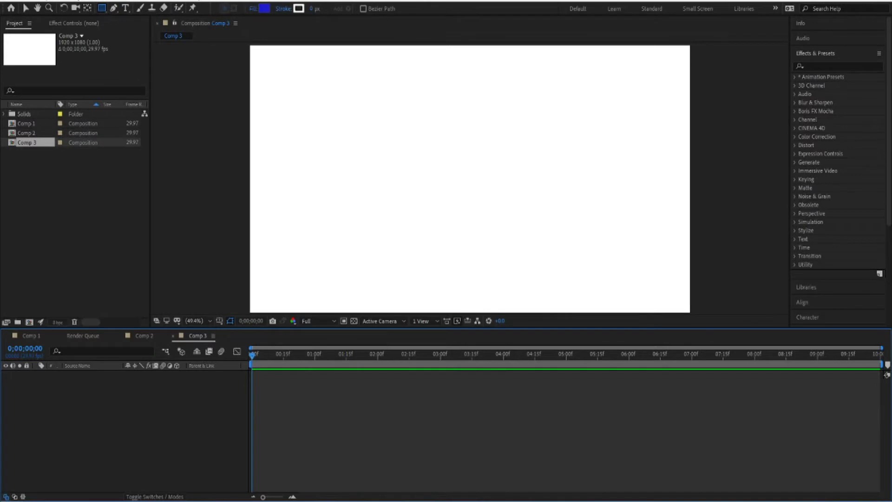
Draw a small blue circle left of the composition's centre with the Ellipse tool
drag(101, 8, 140, 30)
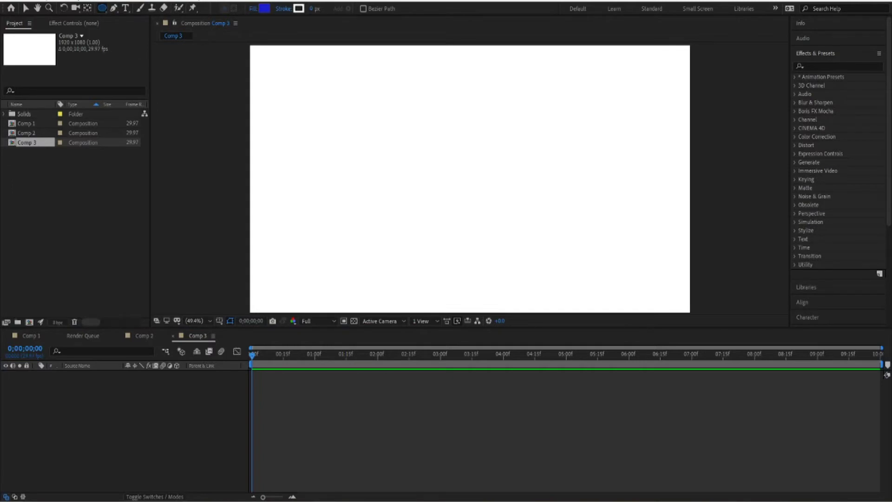
drag(397, 151, 431, 187)
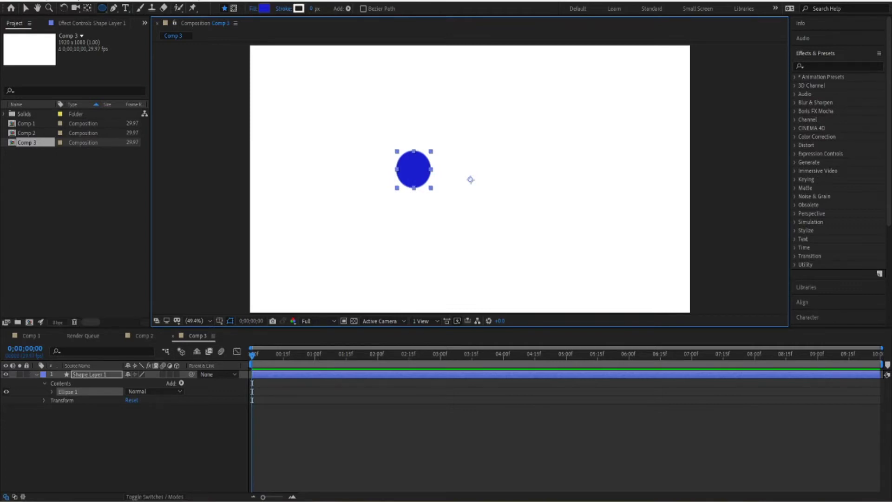
Convert the circle's ellipse path to a Bezier path and set a Path keyframe for it at 0 seconds
click(52, 391)
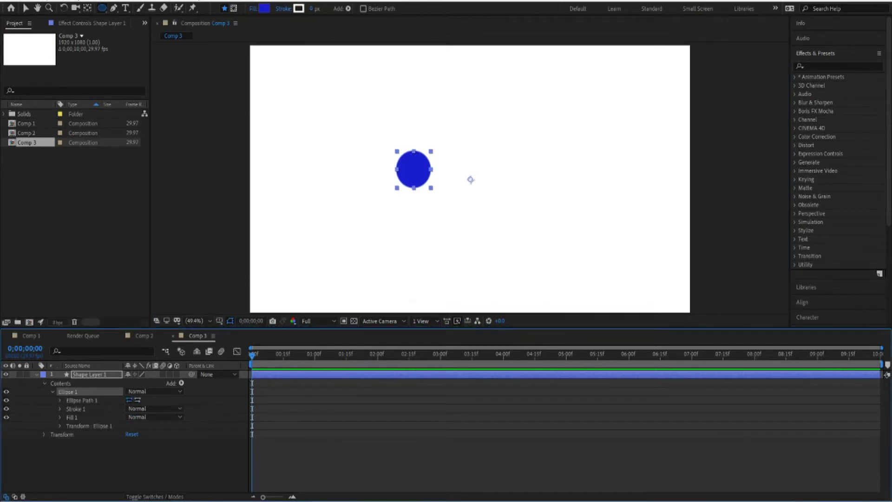
right_click(78, 400)
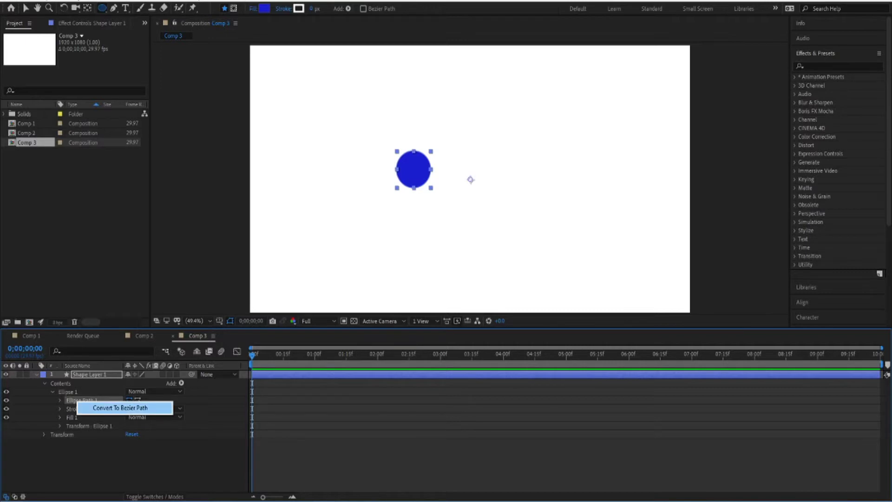
click(120, 408)
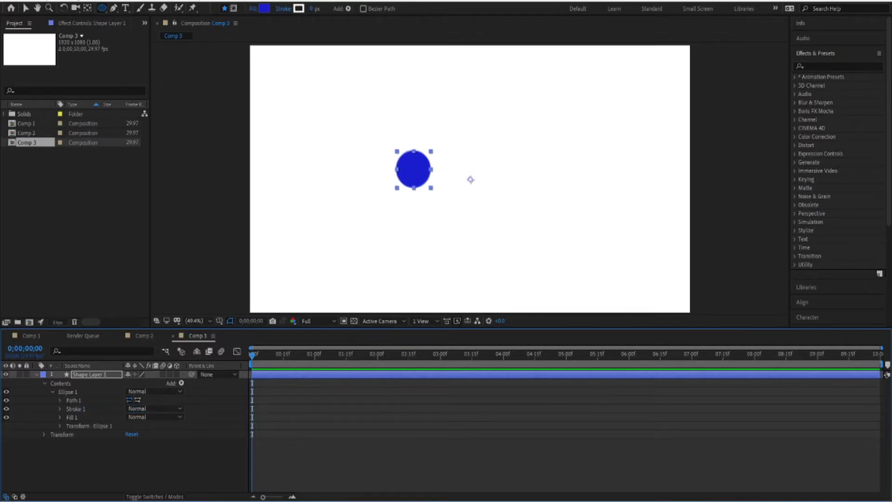
click(60, 400)
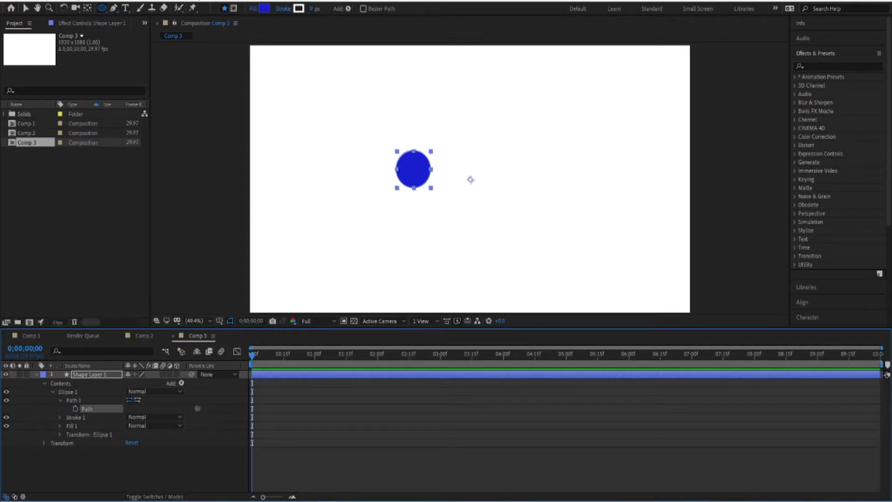
click(75, 409)
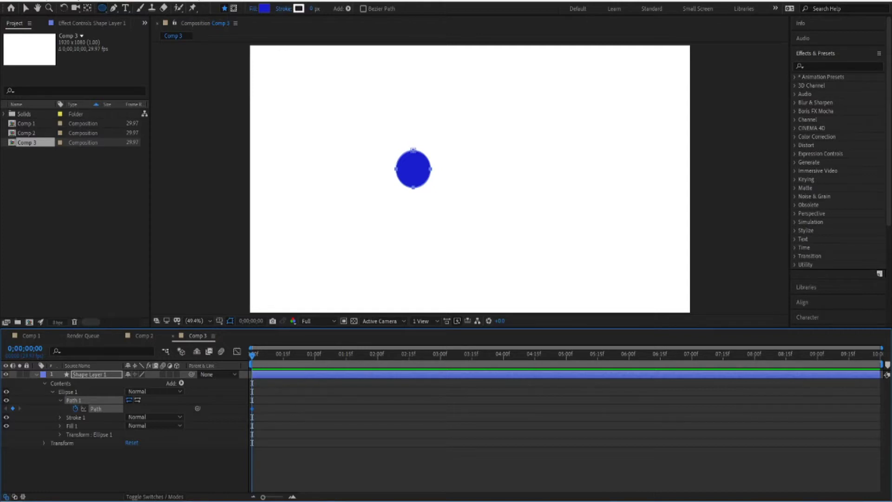
Draw a many-pointed star centred over the circle in the same shape layer and check it with the circle briefly hidden
click(102, 8)
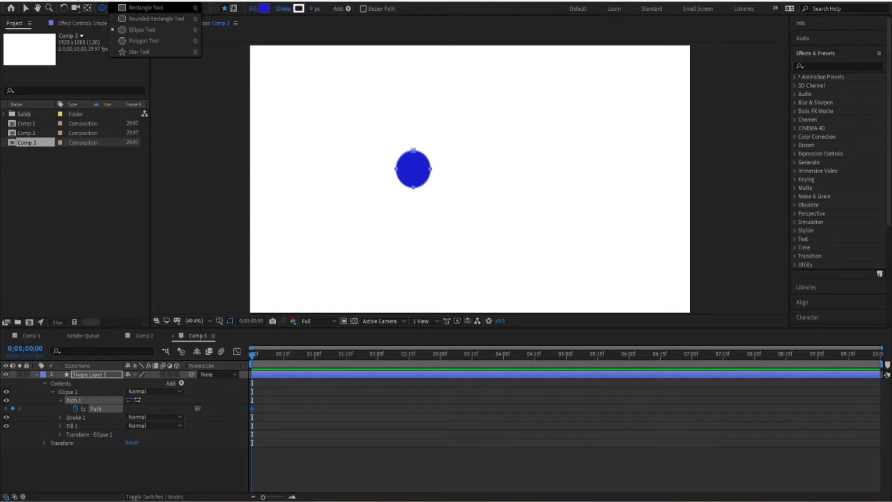
click(139, 52)
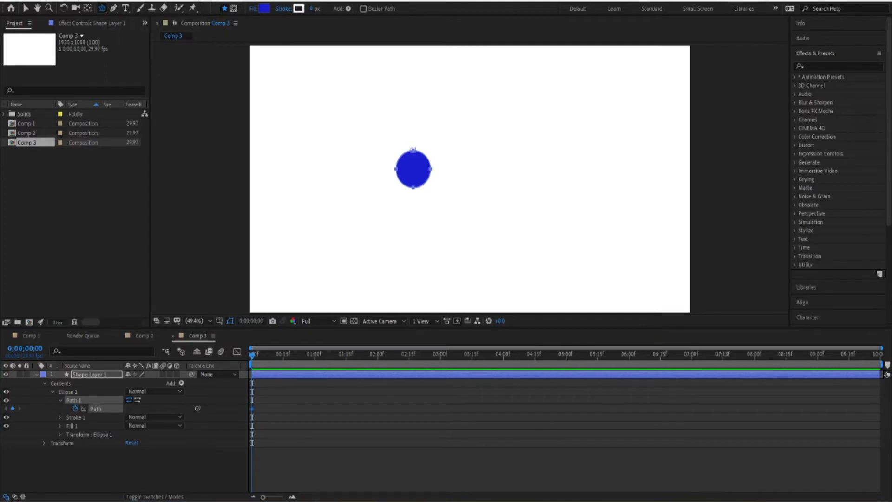
drag(413, 169, 425, 185)
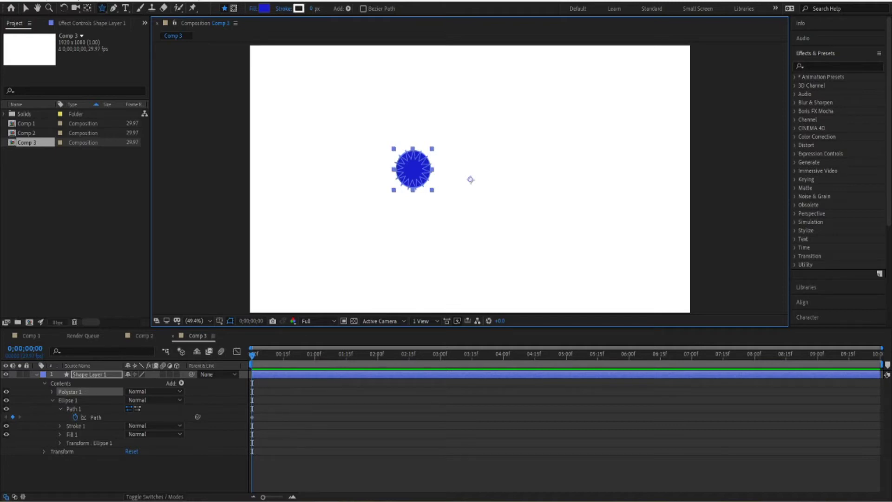
click(6, 400)
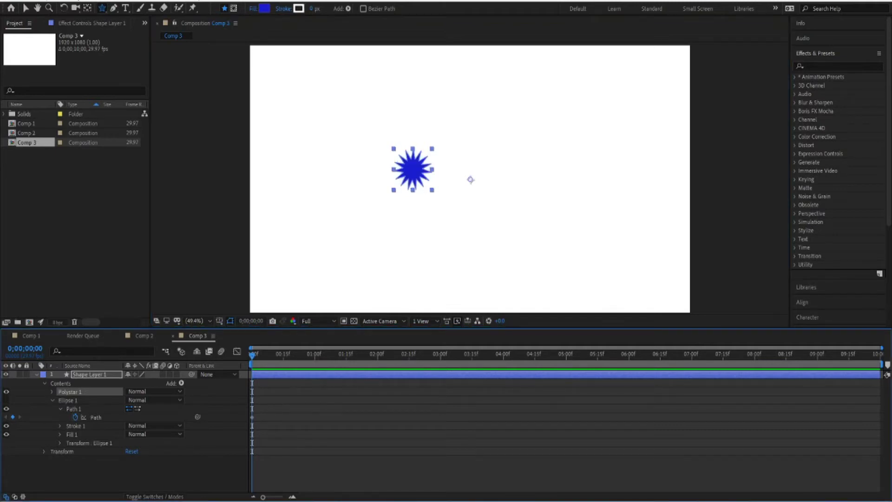
click(6, 400)
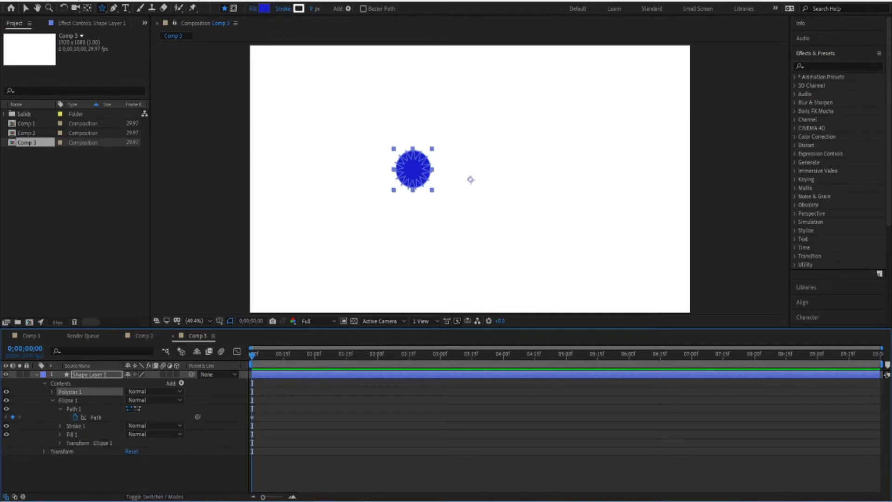
Convert the star's polystar path to a Bezier path and set a Path keyframe for it at 1 second
click(52, 392)
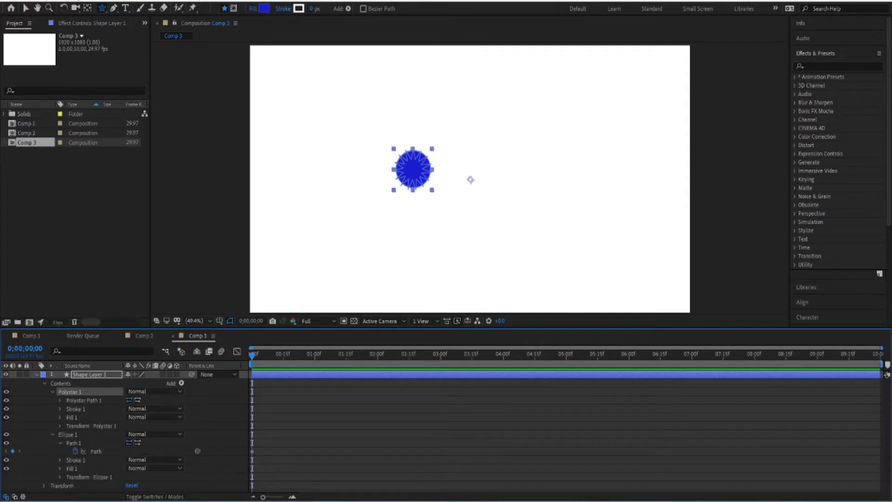
right_click(90, 401)
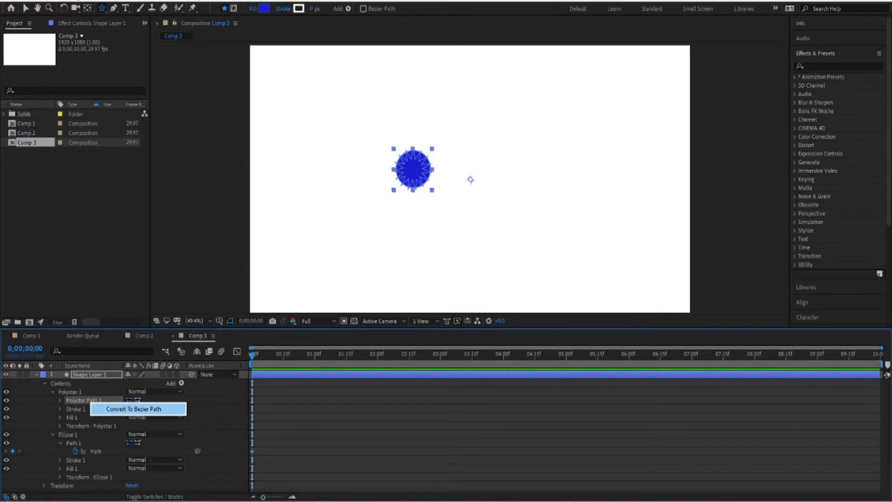
click(133, 409)
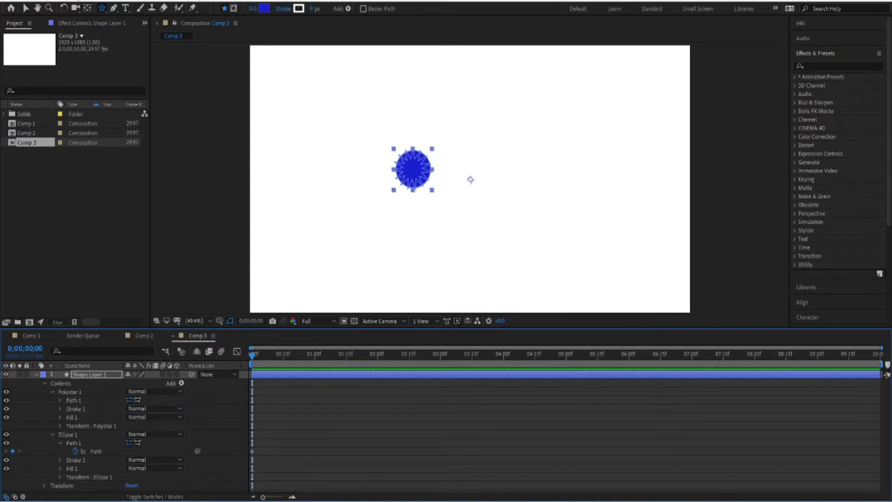
click(60, 401)
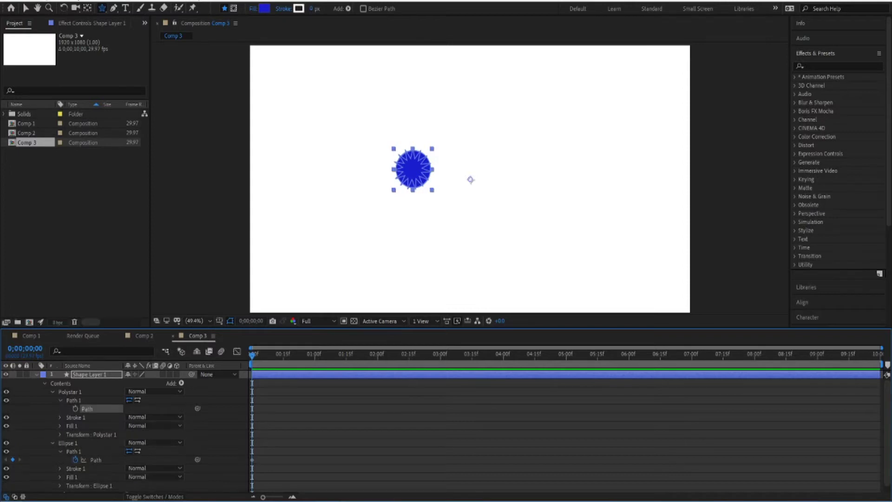
drag(253, 354, 315, 354)
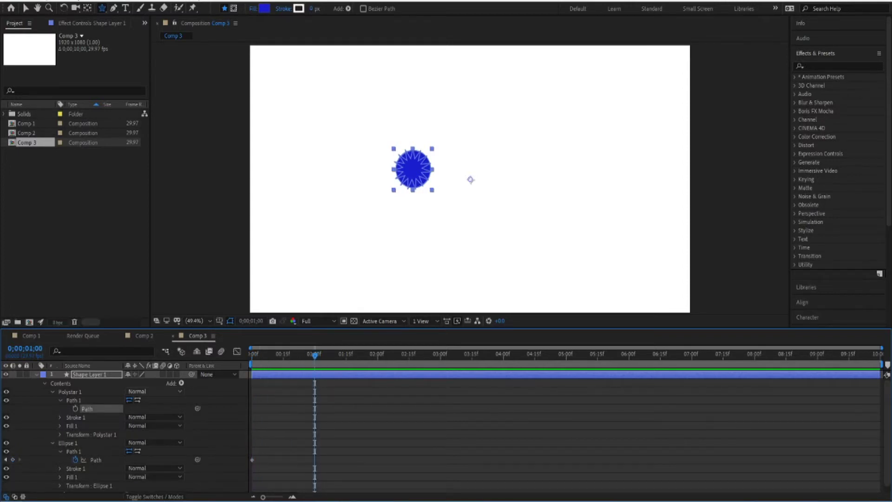
click(75, 409)
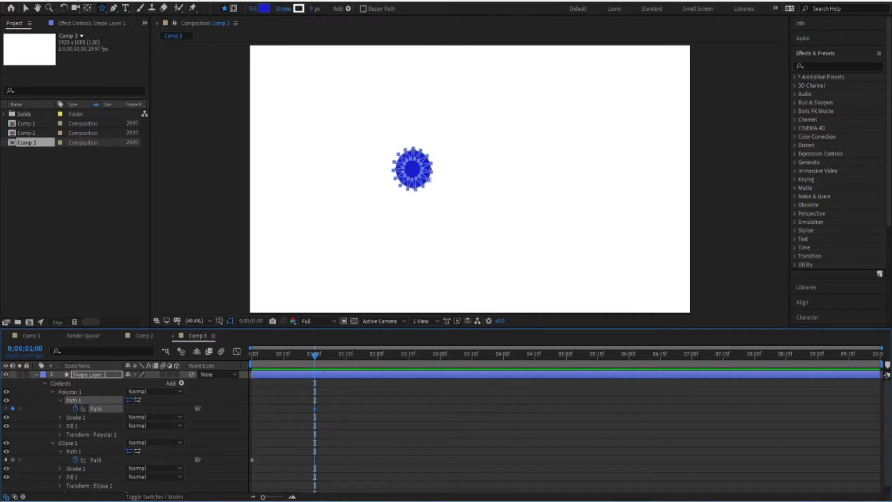
At 2 seconds, draw a rectangle covering the star and circle in the same shape layer
drag(315, 356, 377, 355)
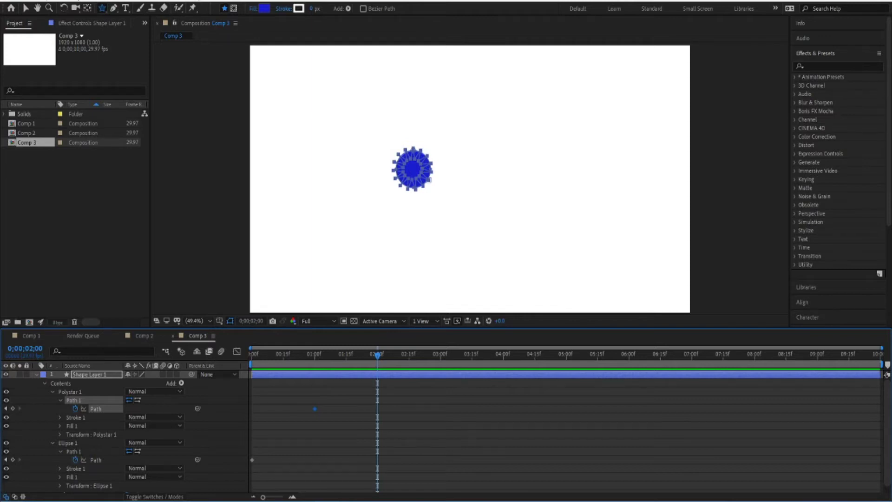
click(102, 8)
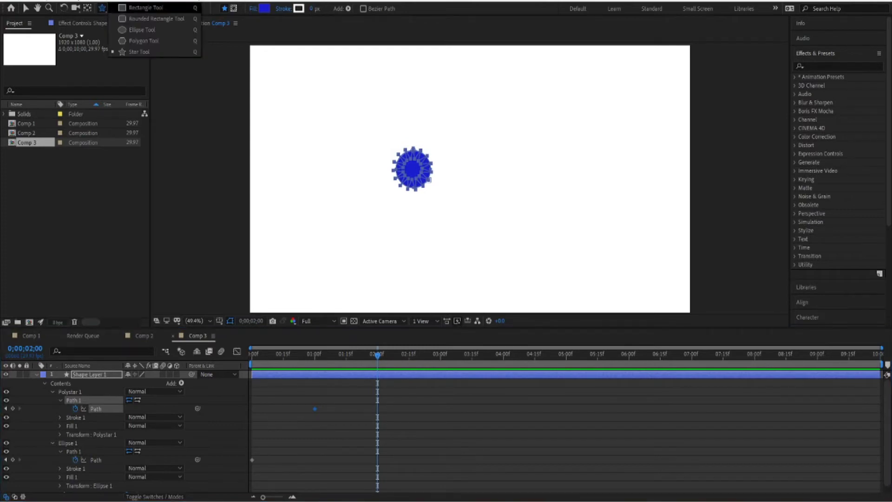
click(144, 8)
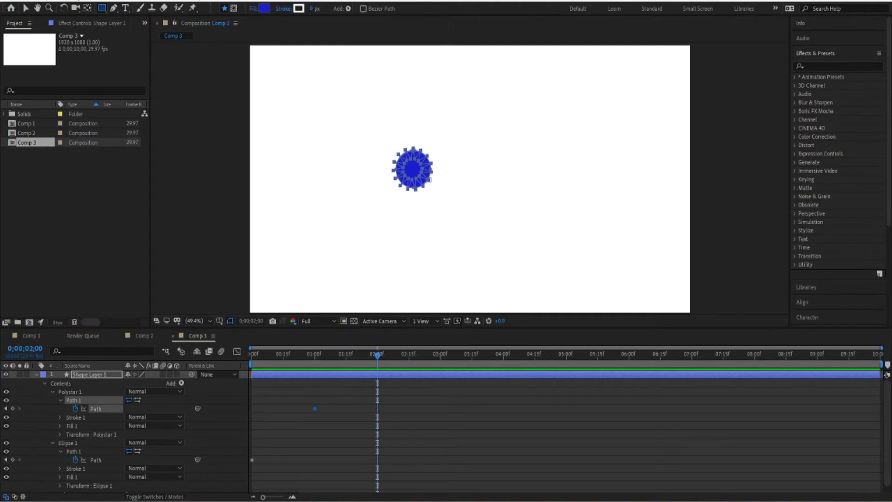
mouse_move(394, 149)
mouse_down()
mouse_move(424, 192)
mouse_move(433, 190)
mouse_up()
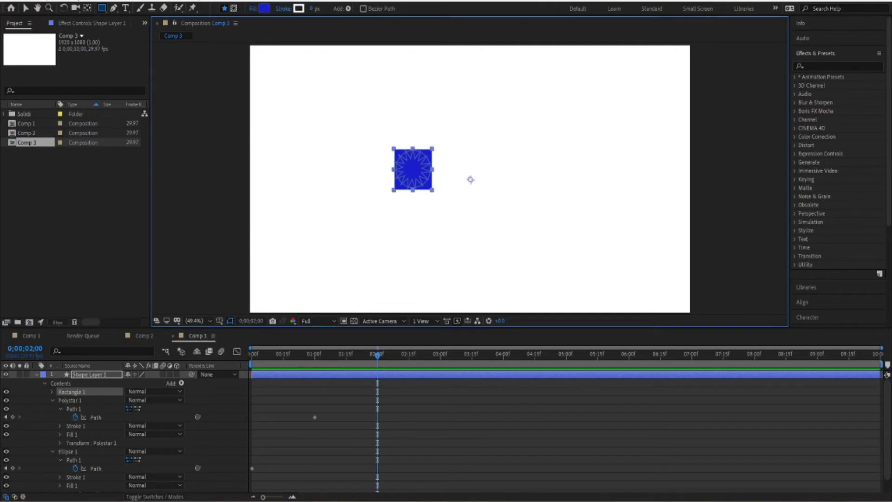
Convert the rectangle's path to a Bezier path and set a Path keyframe for it at 2 seconds
click(52, 392)
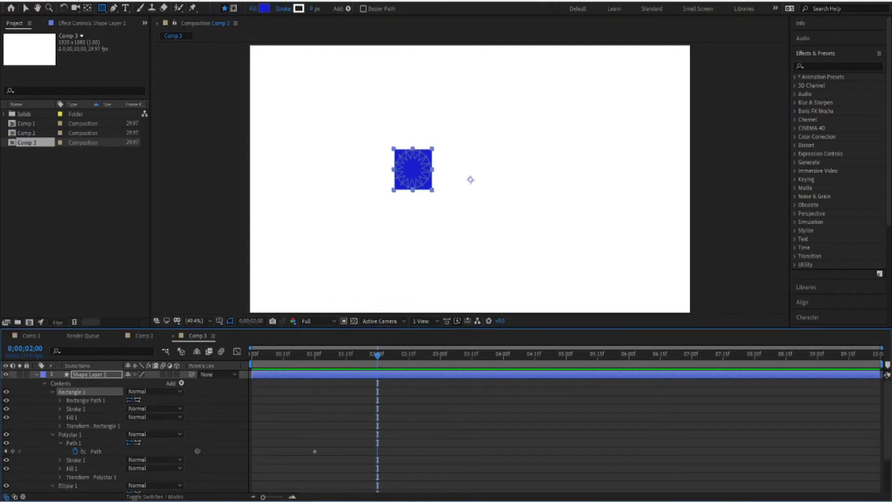
right_click(86, 399)
click(130, 405)
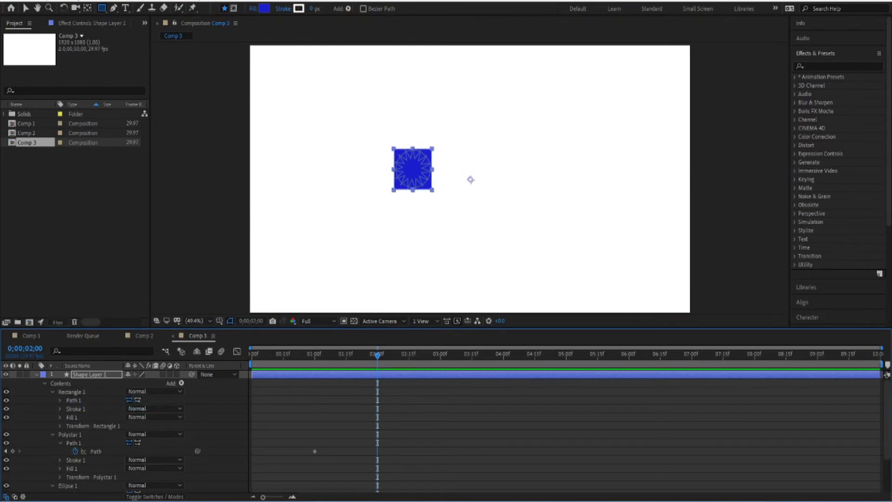
click(60, 400)
click(75, 408)
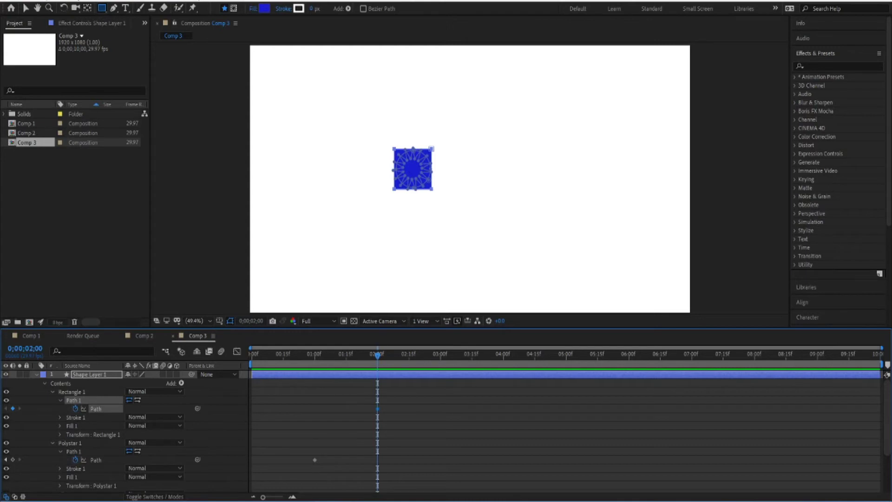
Copy the rectangle's path keyframe and delete the Rectangle 1 group from the shape layer
drag(378, 355, 421, 355)
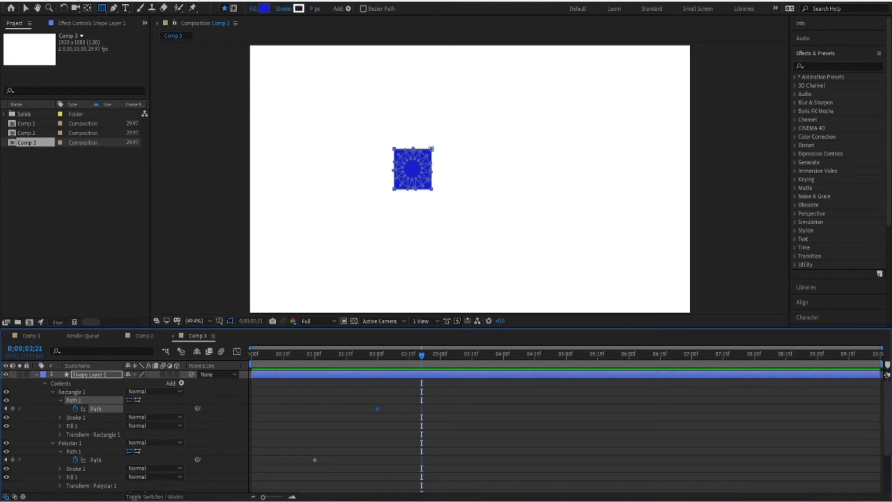
key(ctrl+z)
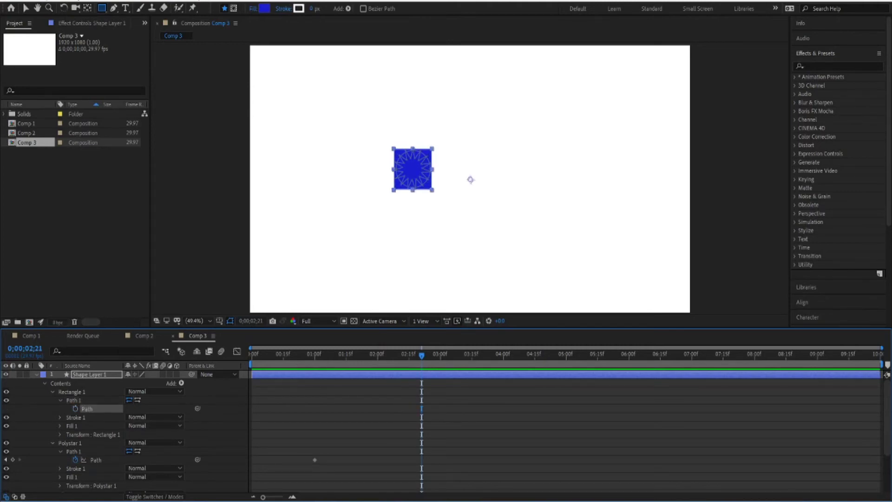
click(72, 391)
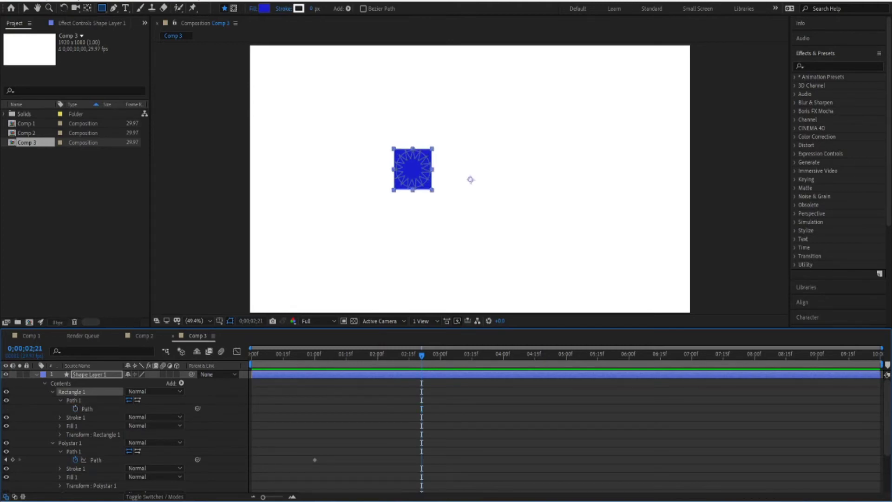
key(Delete)
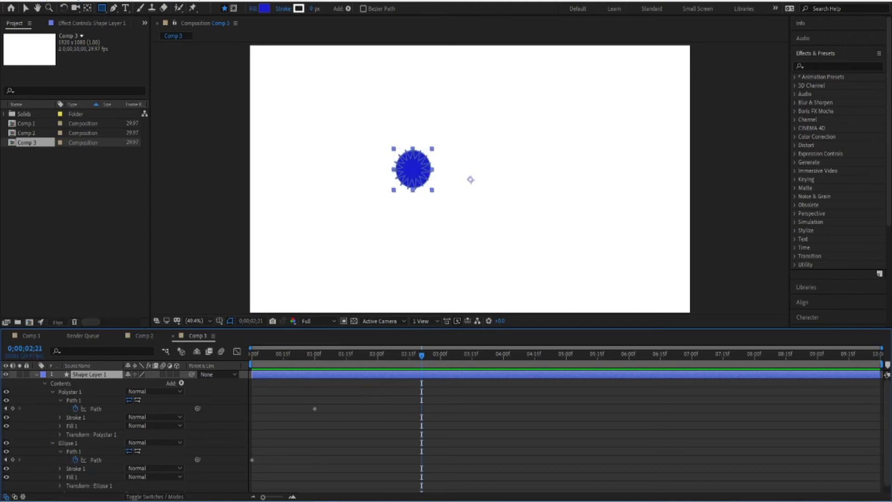
Paste the copied rectangle keyframe into Polystar 1's Path at 2 seconds
click(96, 408)
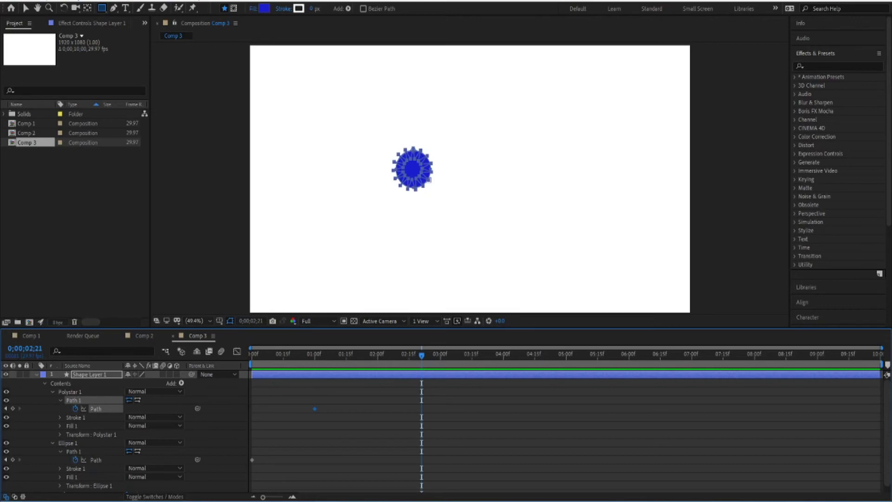
drag(421, 354, 377, 355)
key(ctrl+v)
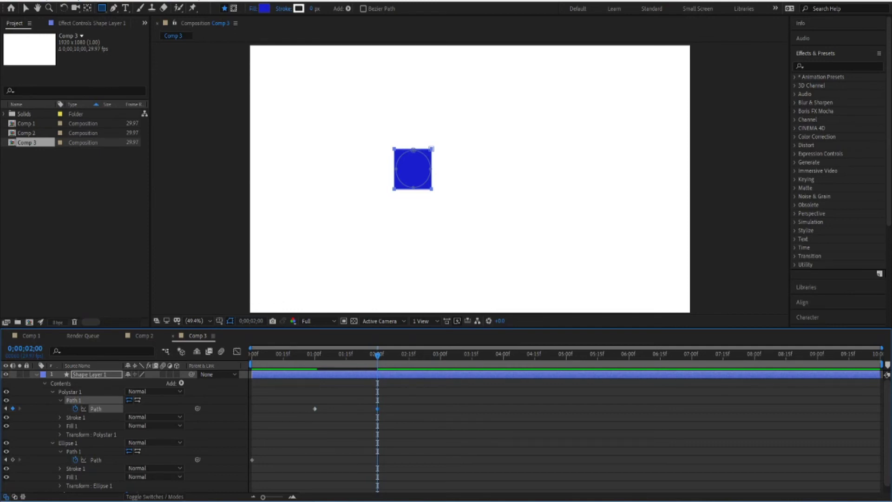
Move the circle's path keyframe from Ellipse 1 to Polystar 1's Path at 0 seconds, removing Ellipse 1's path animation
click(95, 459)
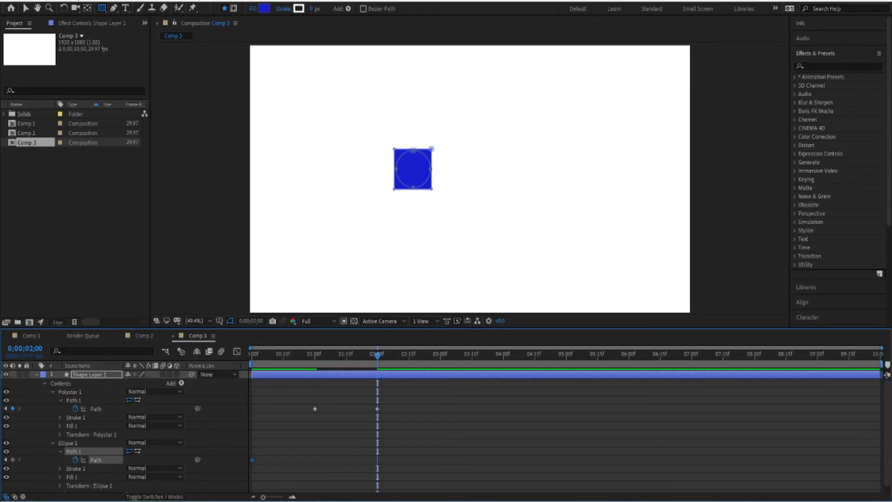
click(75, 460)
drag(377, 355, 252, 355)
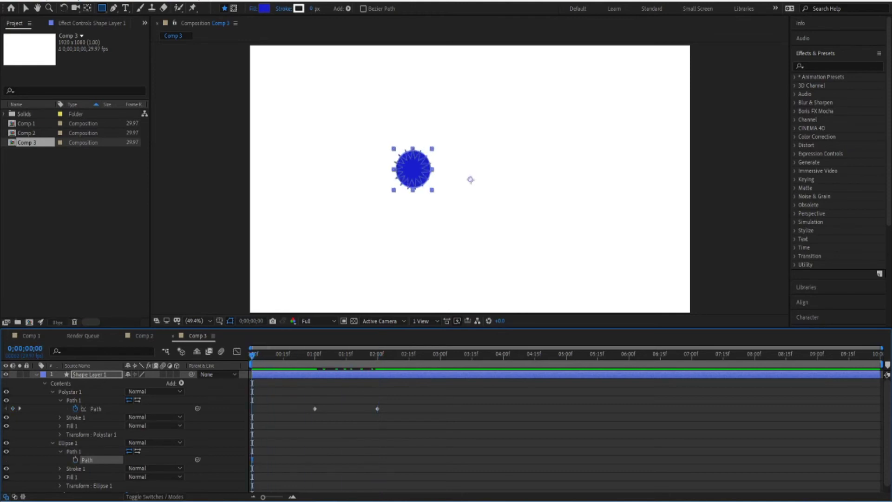
click(95, 409)
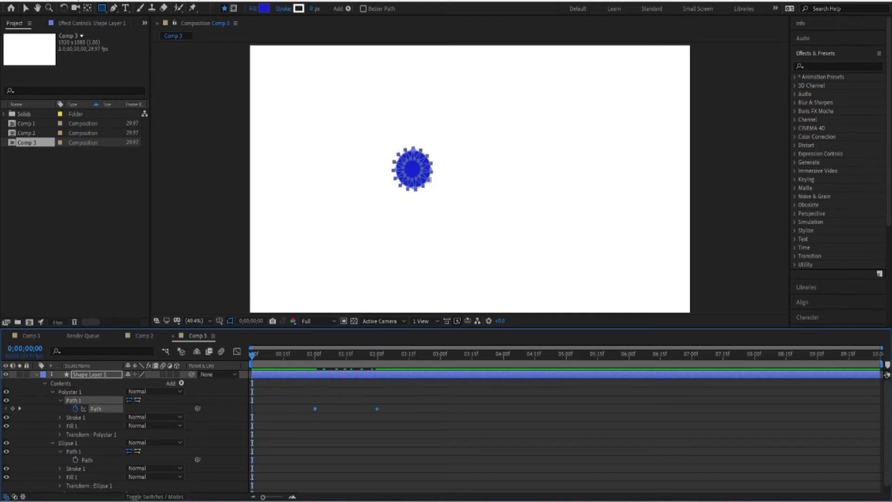
key(ctrl+v)
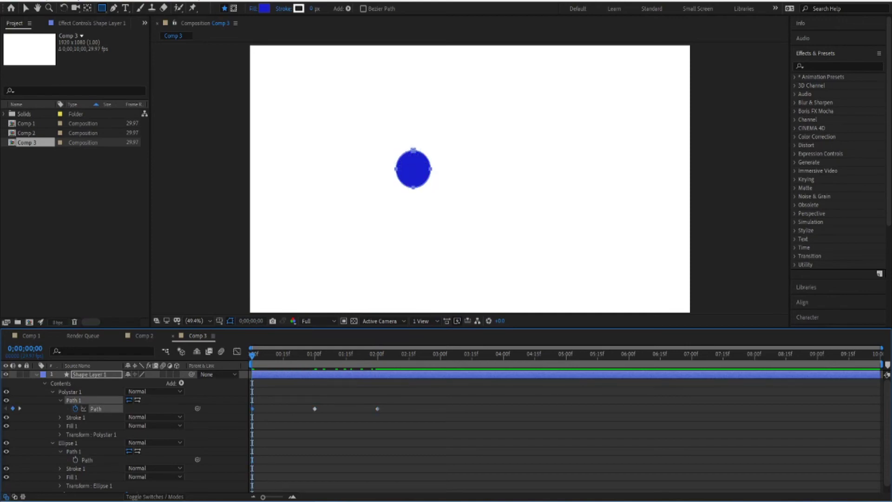
Delete the leftover Ellipse 1 group from the shape layer and preview the shape morph animation
click(69, 443)
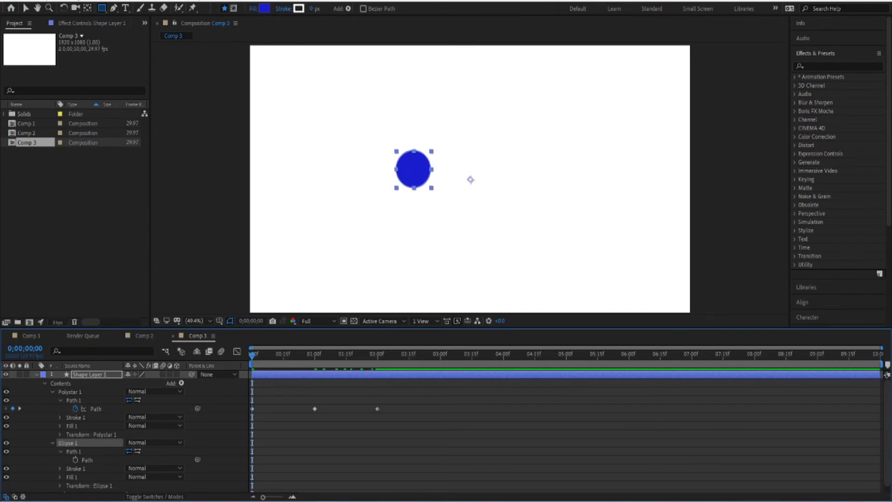
click(7, 443)
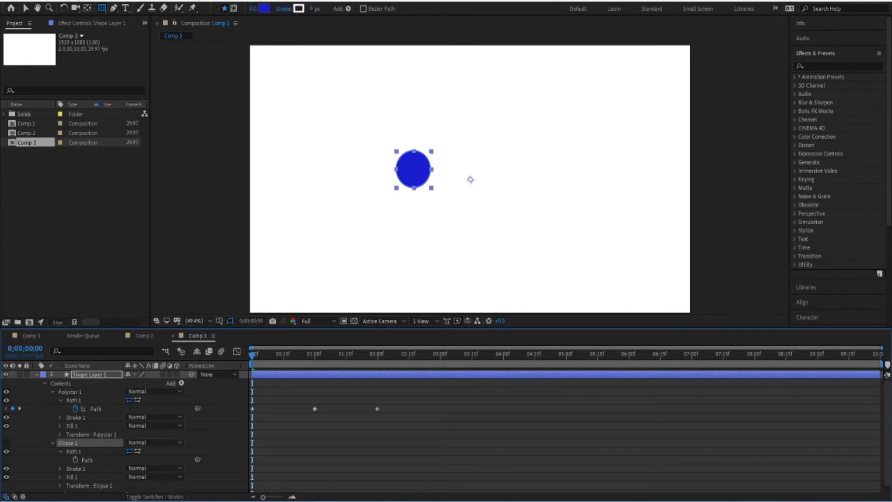
click(6, 443)
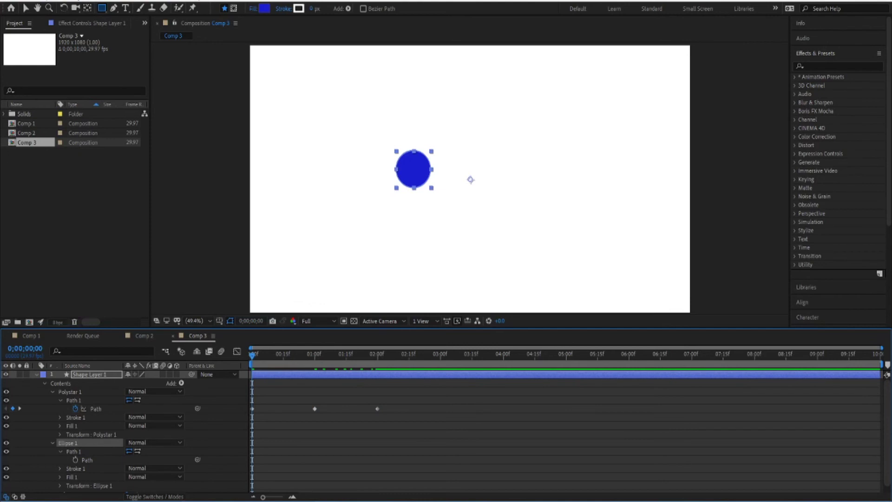
key(Delete)
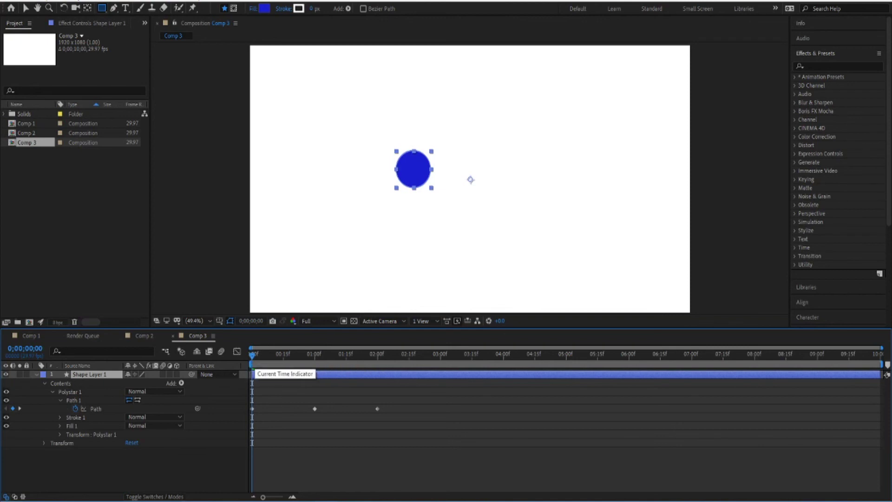
key(space)
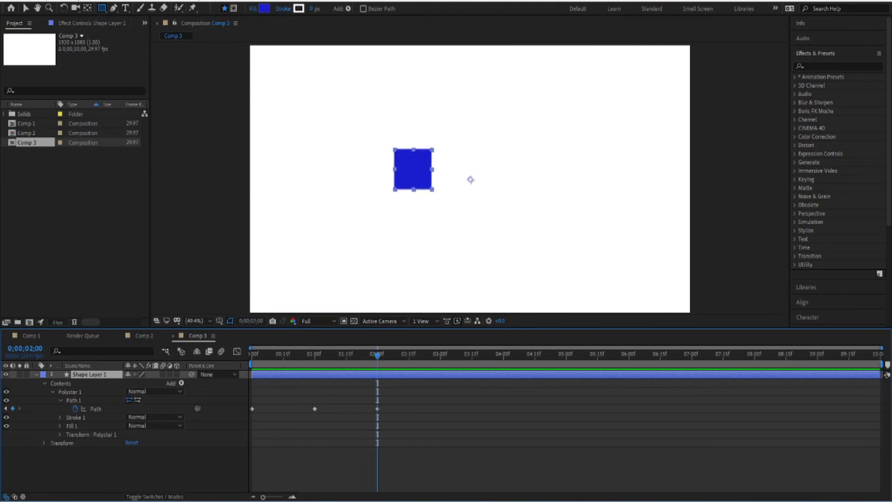
Show the Transform properties of Shape Layer 1 with the current time at 2 seconds
click(44, 442)
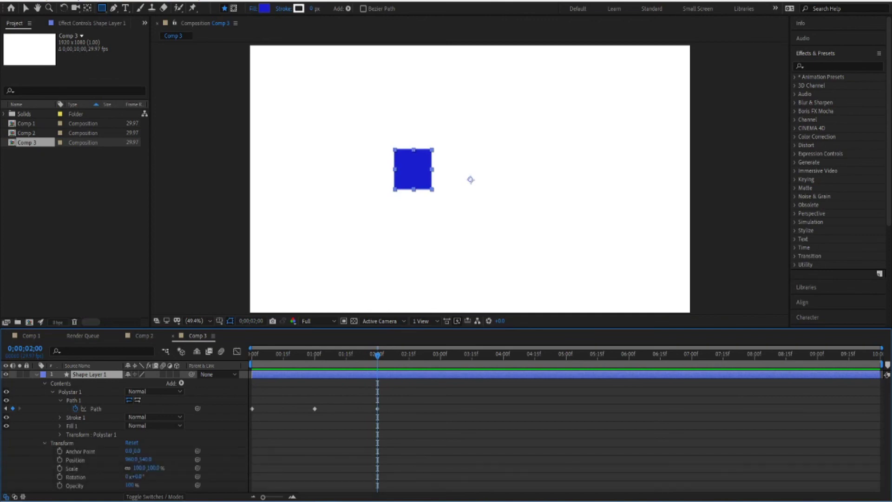